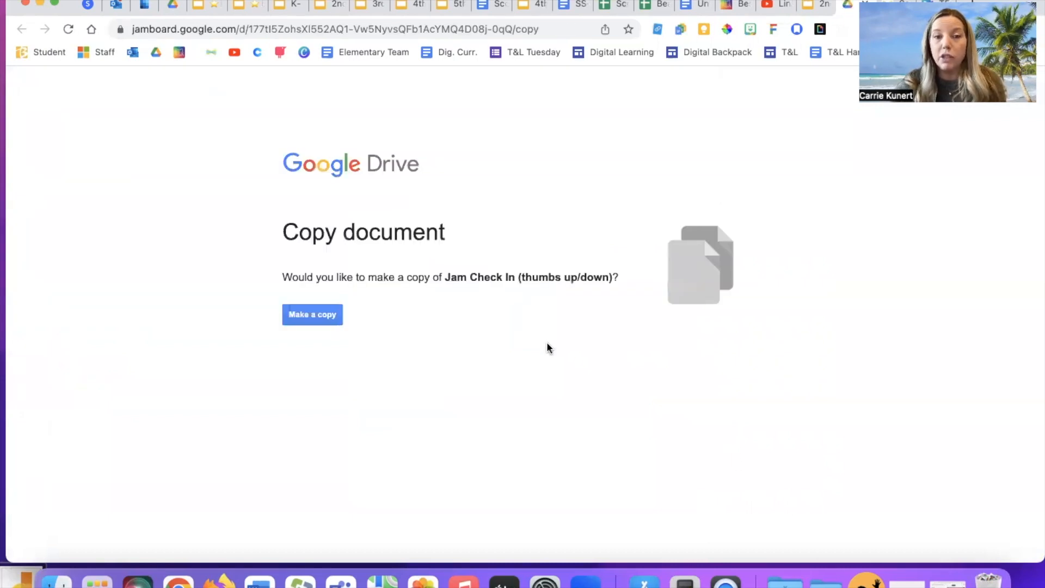
# Step: Make a copy of Jam Check In (thumbs up/down) and replace the first sticky note's text with the person's first name
pyautogui.click(306, 315)
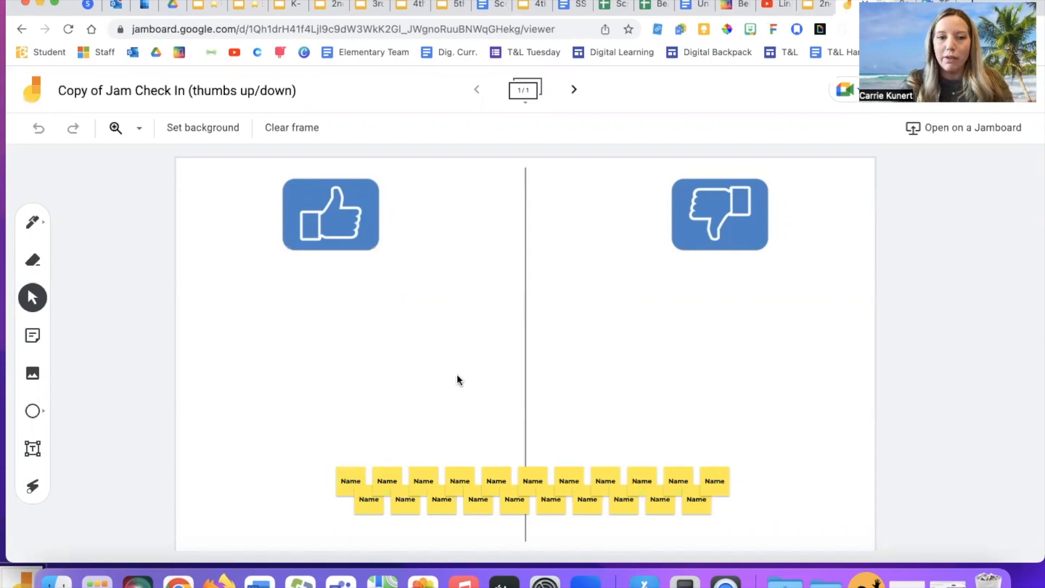
pyautogui.click(352, 482)
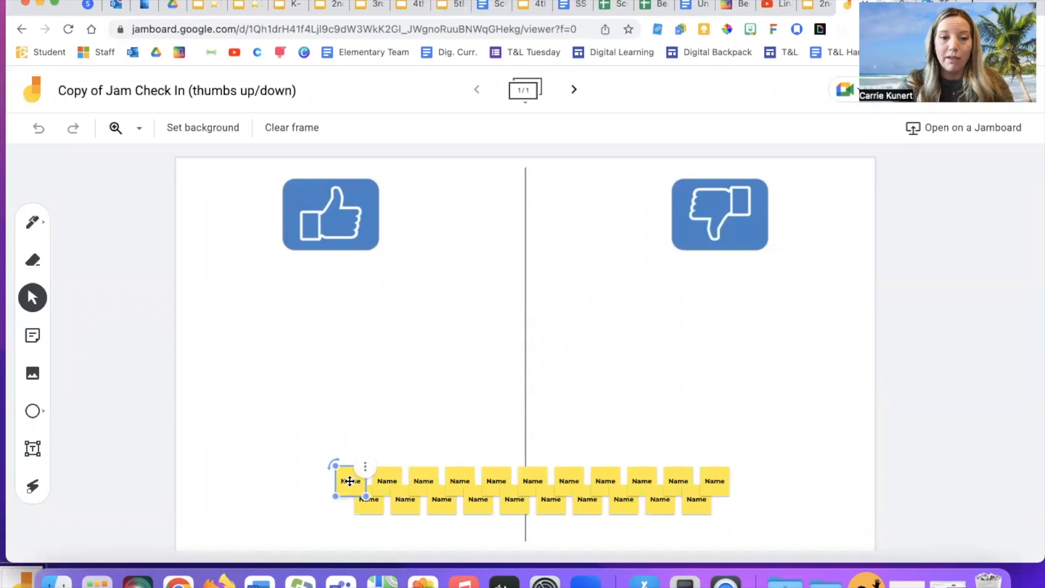
pyautogui.doubleClick(350, 482)
pyautogui.moveTo(404, 280); pyautogui.dragTo(360, 280)
pyautogui.write('Carrie')
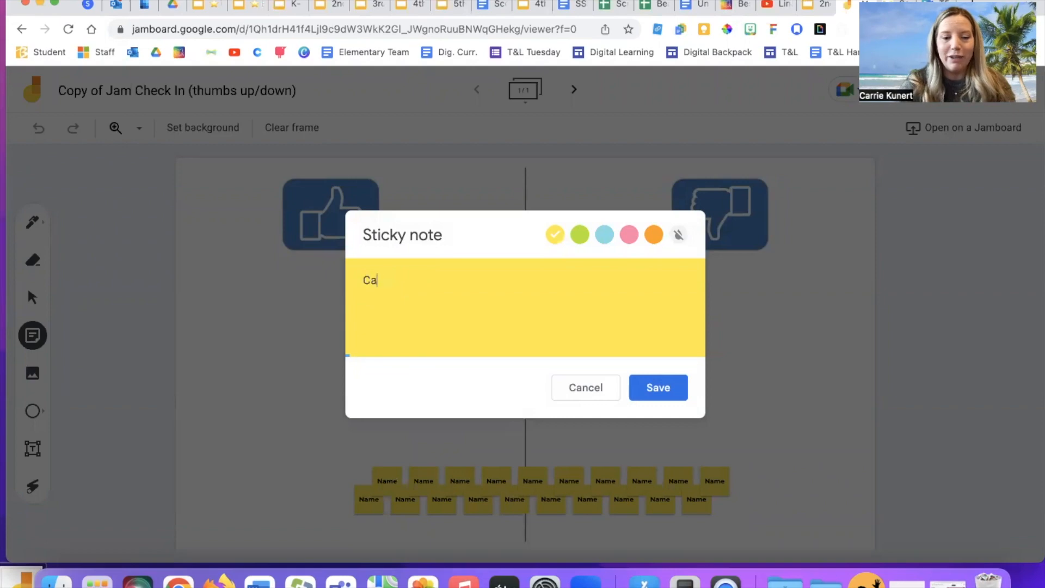
pyautogui.click(661, 389)
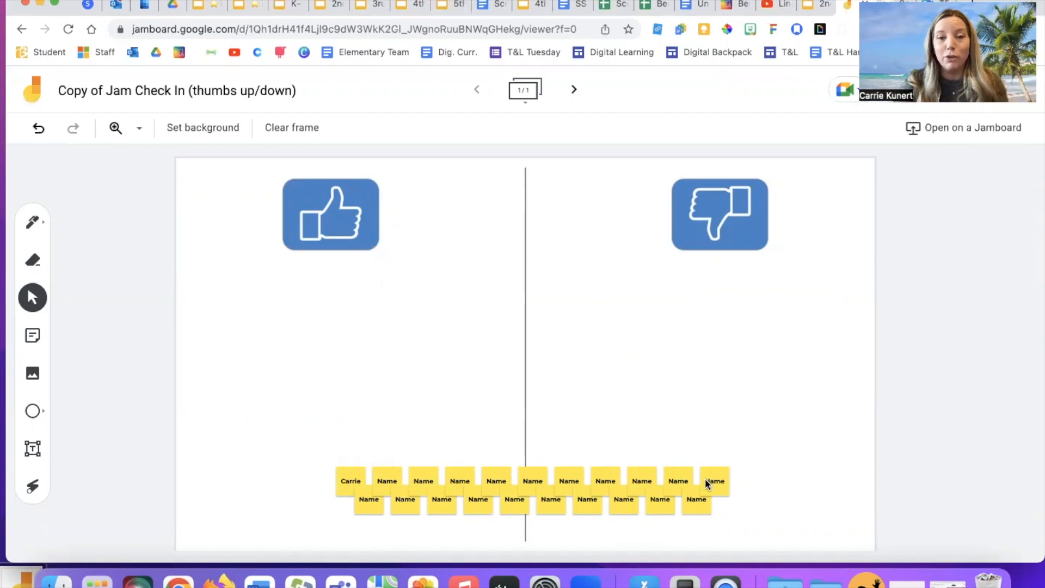
# Step: Move the named sticky note under the thumbs-up image and return it to its place in the row
pyautogui.click(348, 474)
pyautogui.moveTo(348, 473); pyautogui.dragTo(342, 327)
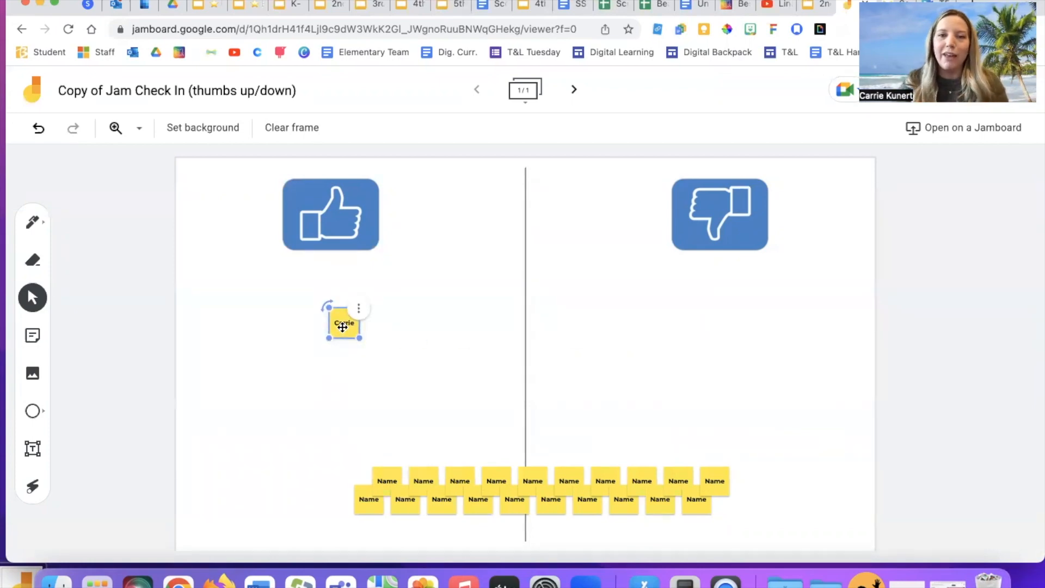
pyautogui.moveTo(343, 327); pyautogui.dragTo(349, 482)
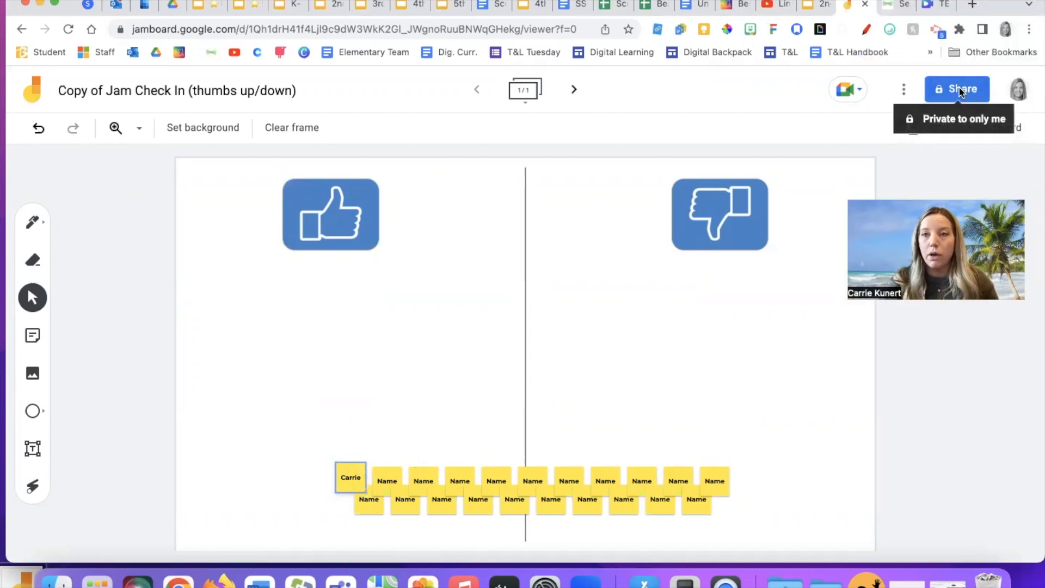
# Step: Share the Jamboard with anyone with the link as Editor and copy its link
pyautogui.click(961, 92)
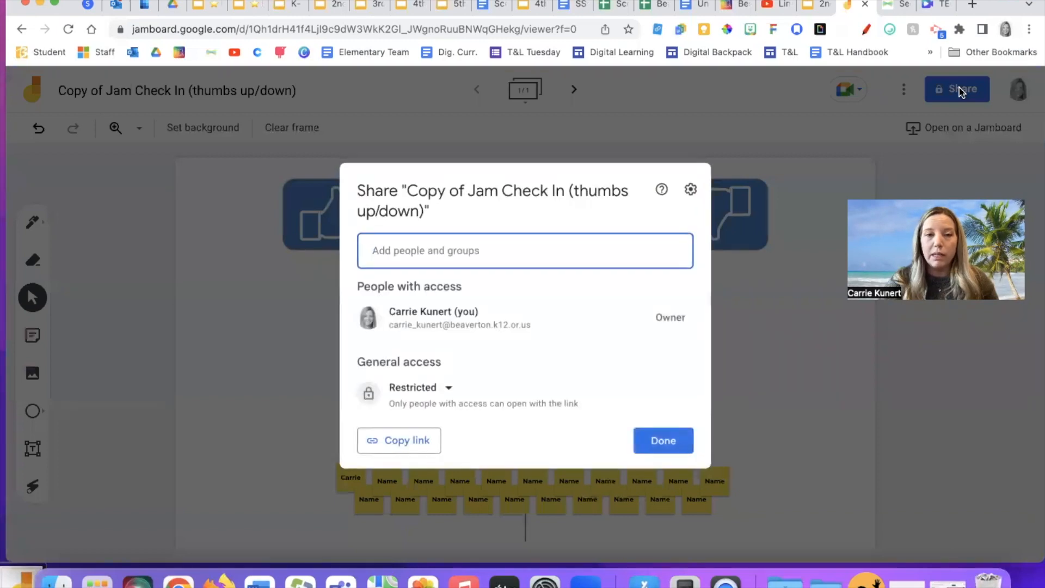
pyautogui.click(446, 389)
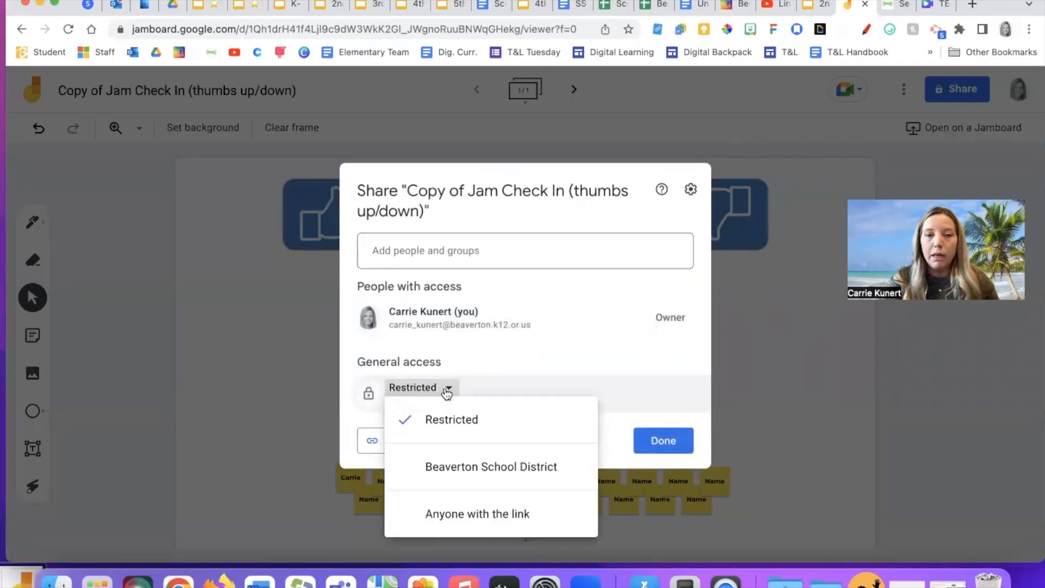
pyautogui.click(462, 524)
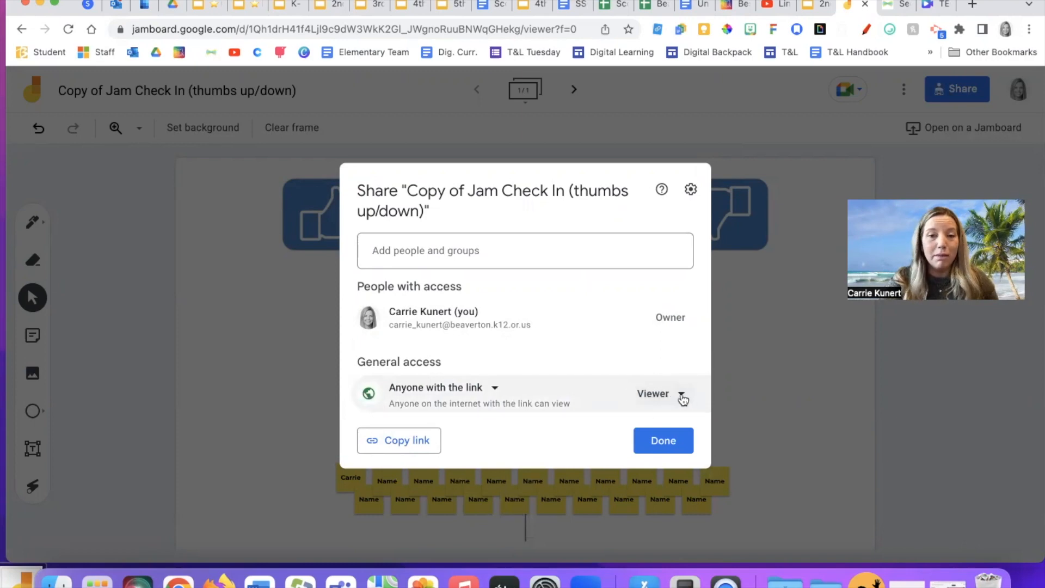
pyautogui.click(687, 400)
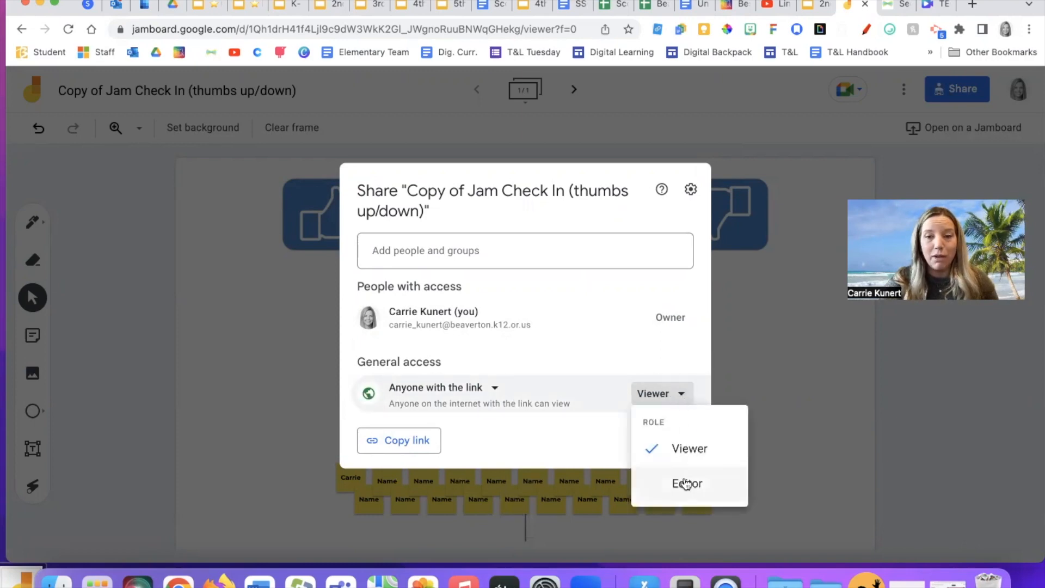
pyautogui.click(685, 482)
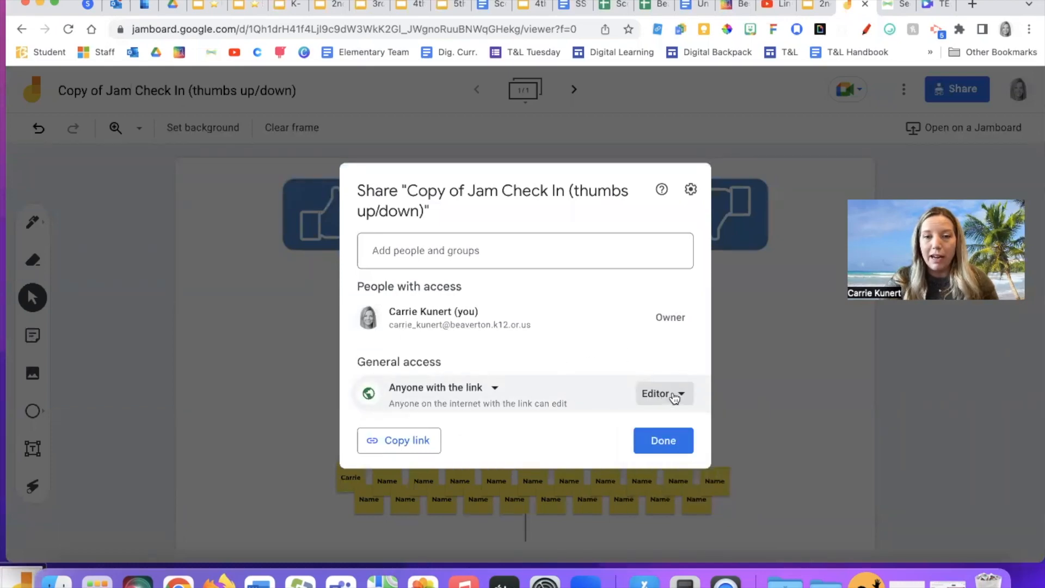
pyautogui.click(401, 443)
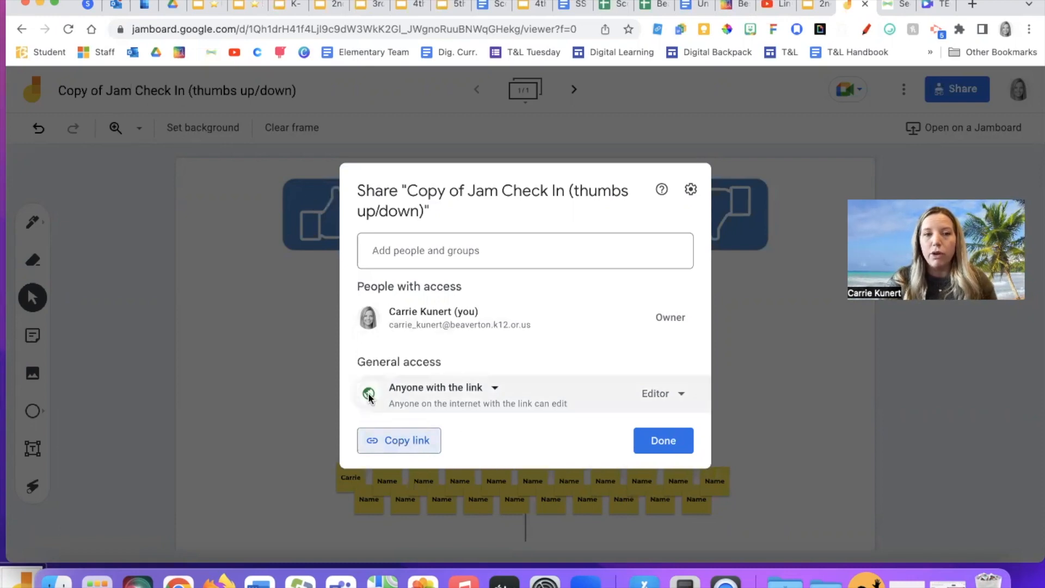
# Step: Switch to Seesaw and start a new Drawing for posting student work in the .test kit class
pyautogui.click(893, 6)
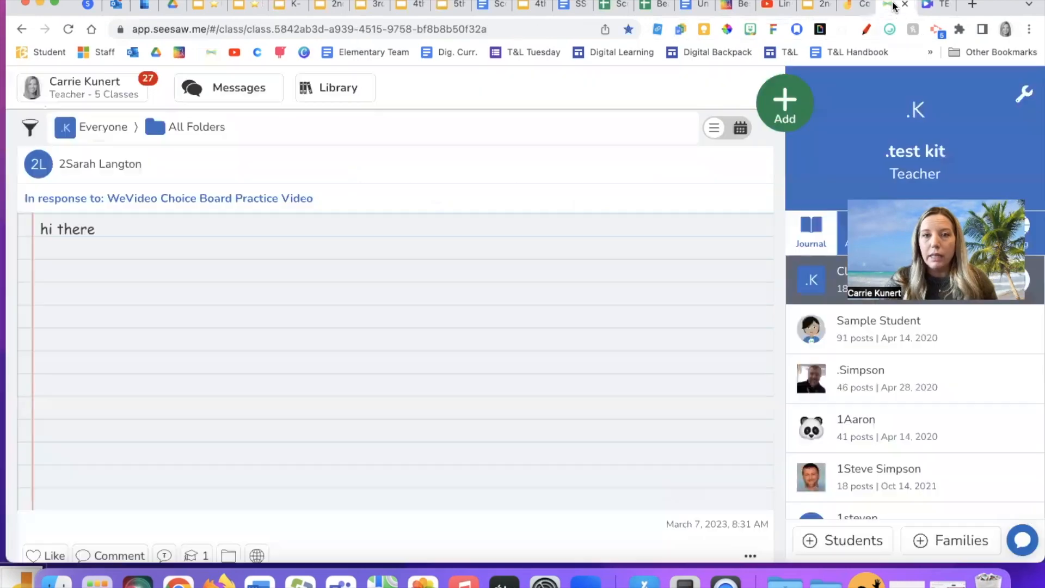
pyautogui.click(786, 104)
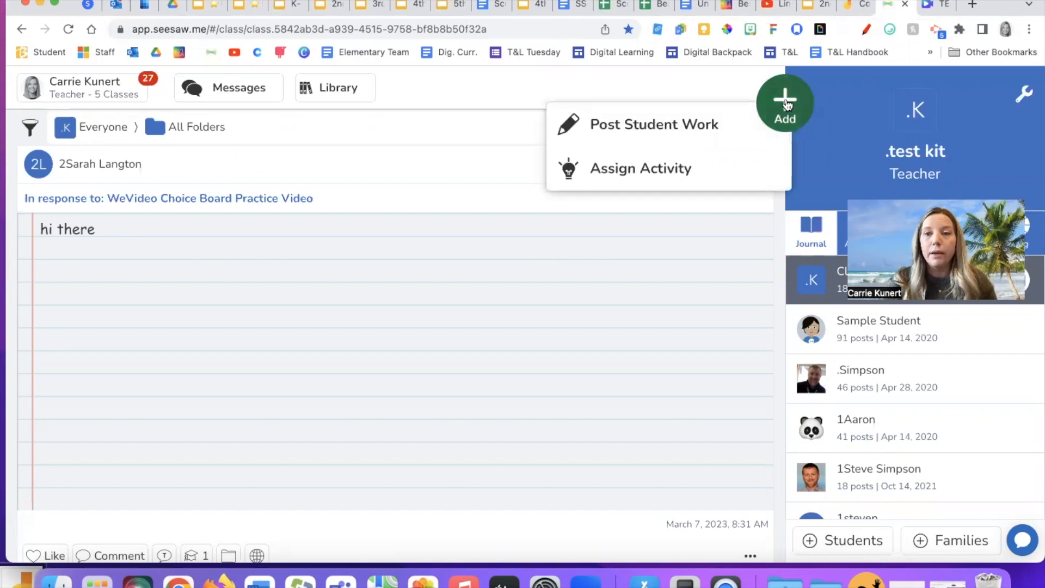
pyautogui.click(672, 130)
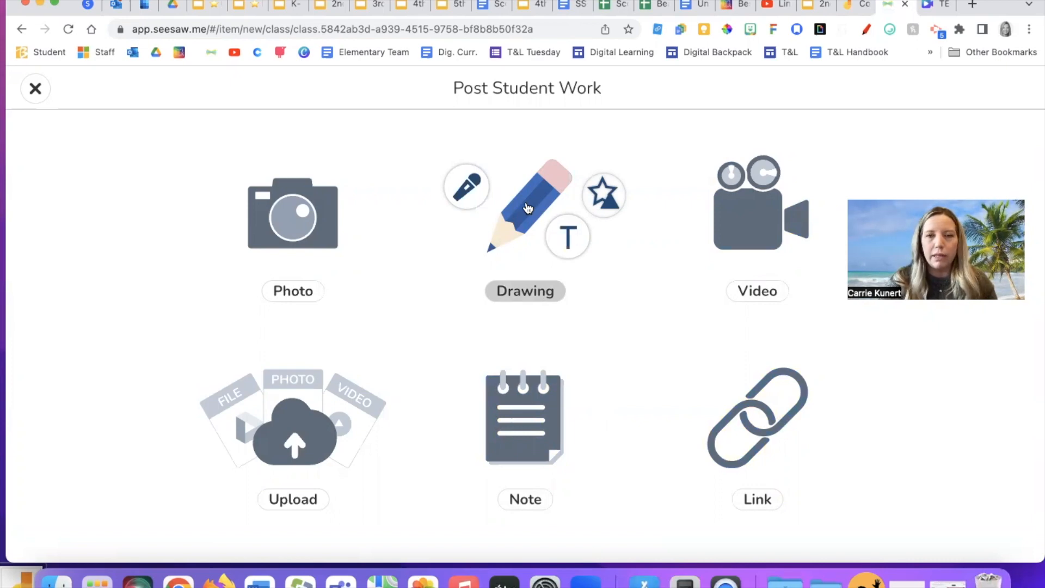
pyautogui.click(527, 208)
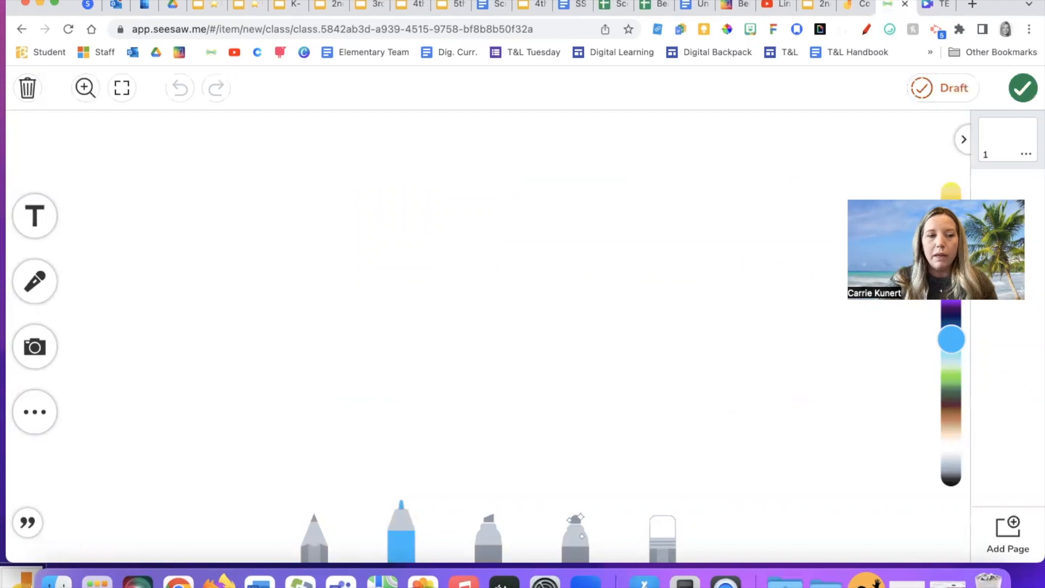
# Step: Add the Jamboard logo image to the drawing page, shrink it and place it on the right half of the page
pyautogui.moveTo(310, 431); pyautogui.dragTo(624, 327)
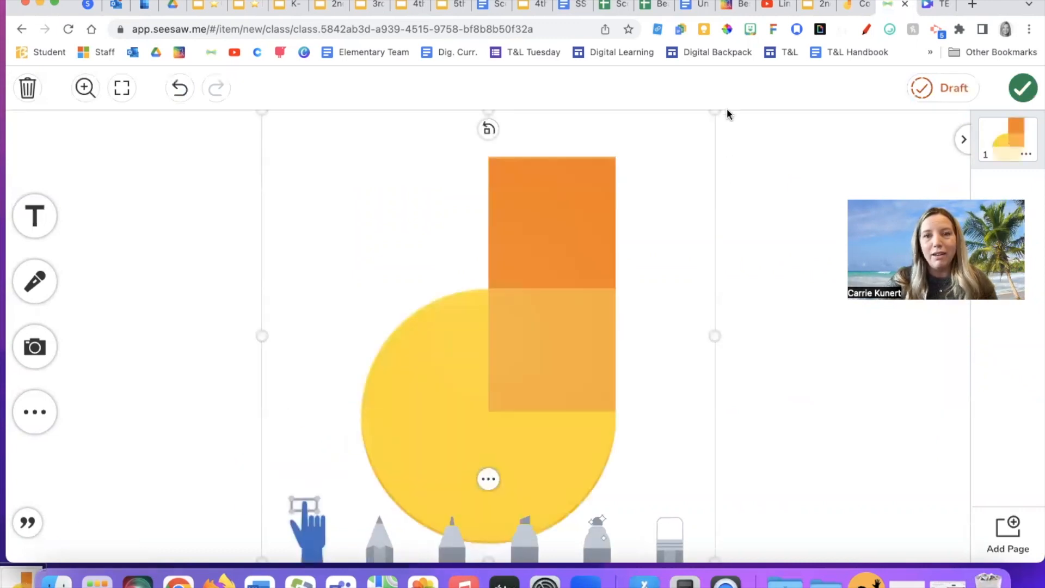
pyautogui.moveTo(712, 114); pyautogui.dragTo(669, 320)
pyautogui.moveTo(756, 180); pyautogui.dragTo(801, 147)
pyautogui.moveTo(671, 338); pyautogui.dragTo(684, 329)
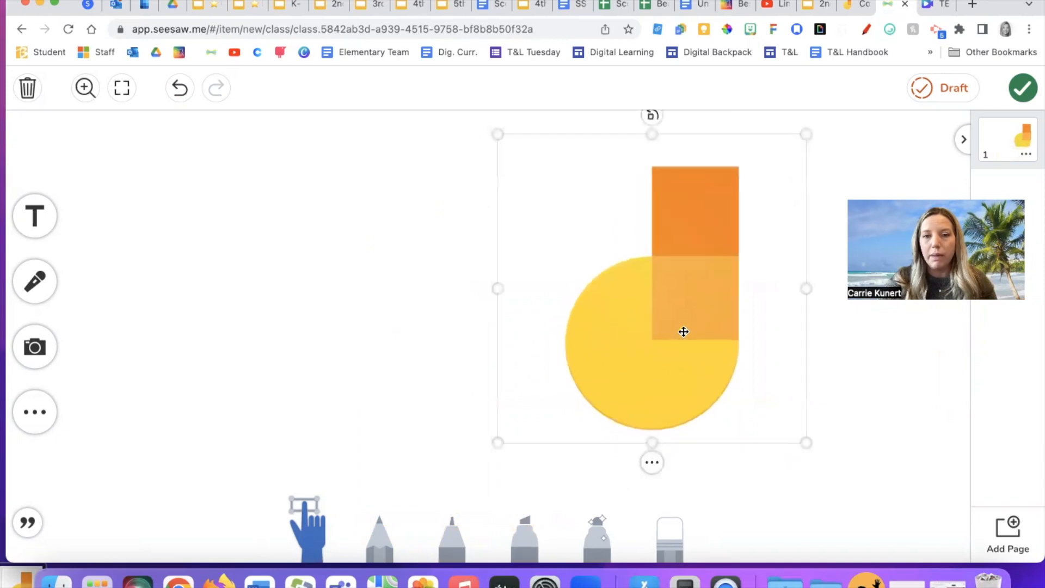
# Step: Link the Jamboard logo to the copied Jamboard URL and shift the logo slightly down
pyautogui.click(652, 464)
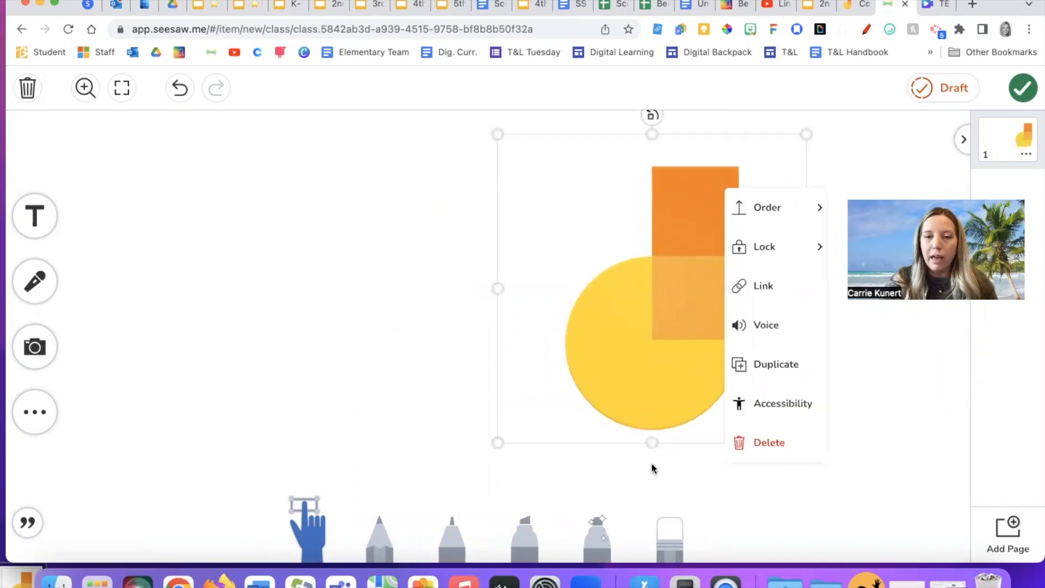
pyautogui.click(756, 284)
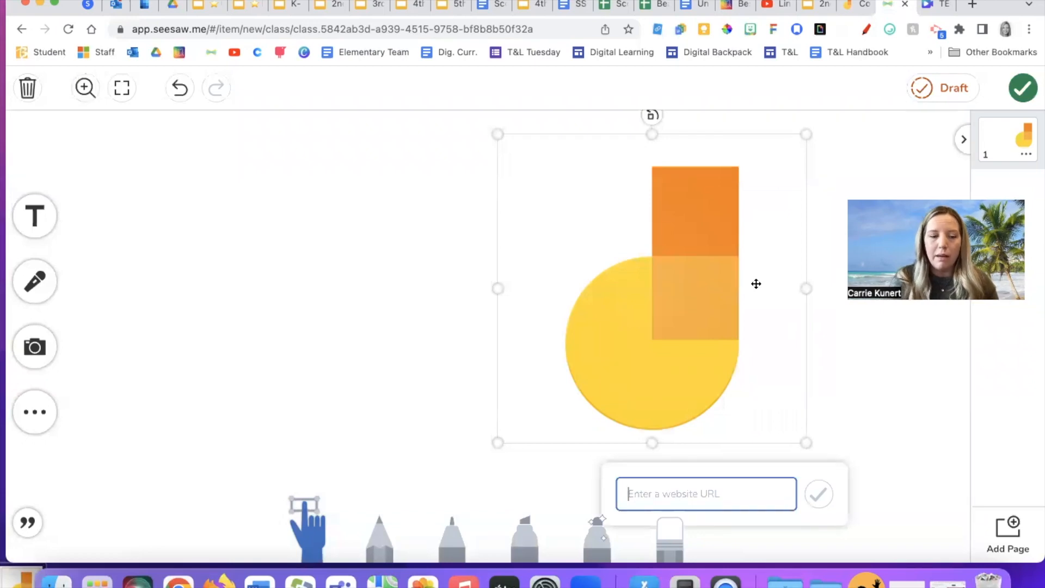
pyautogui.press('super+v')
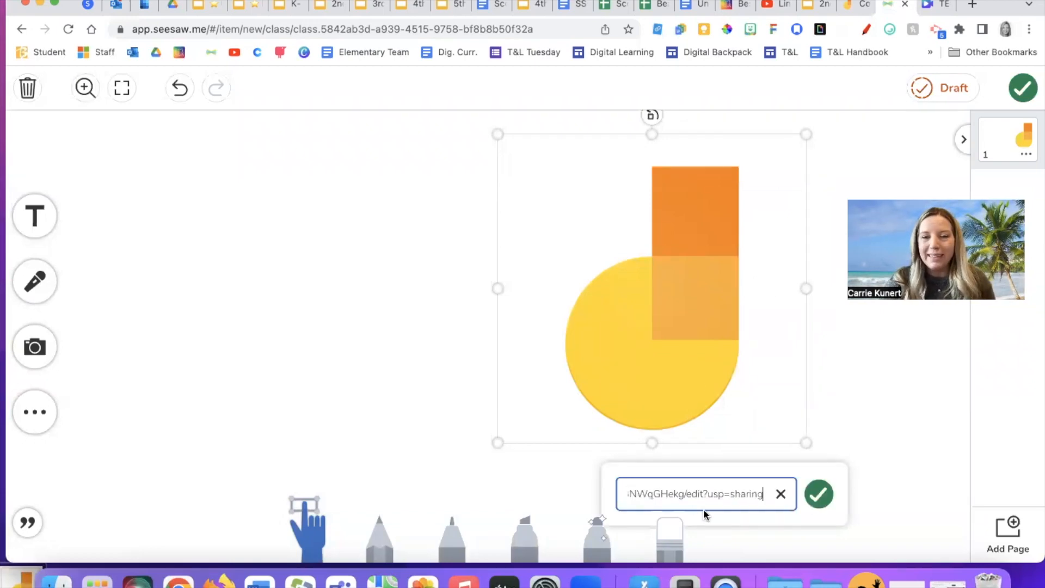
pyautogui.click(818, 497)
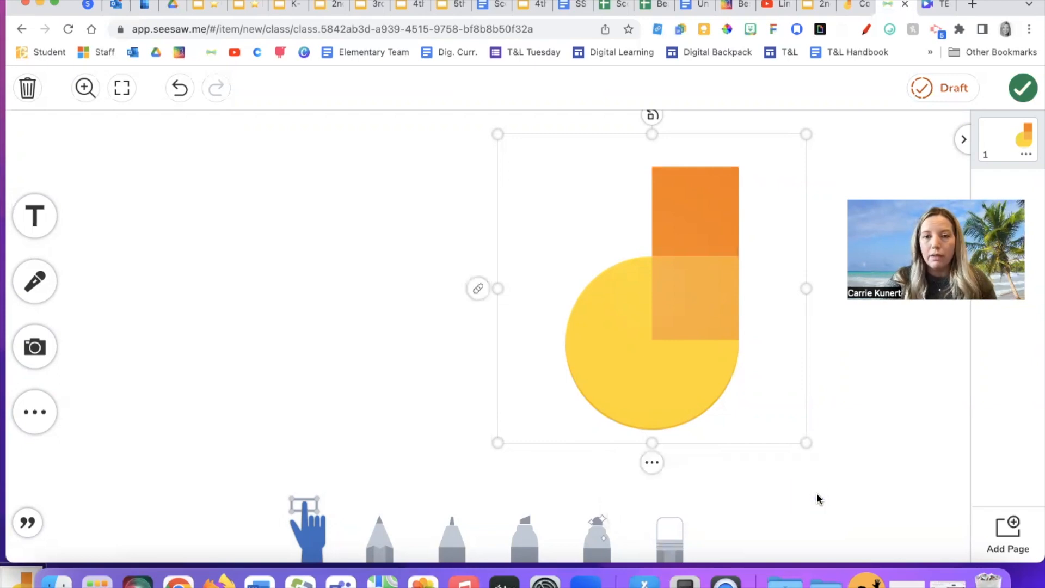
pyautogui.moveTo(696, 354)
pyautogui.mouseDown()
pyautogui.moveTo(704, 362)
pyautogui.moveTo(691, 369)
pyautogui.mouseUp()
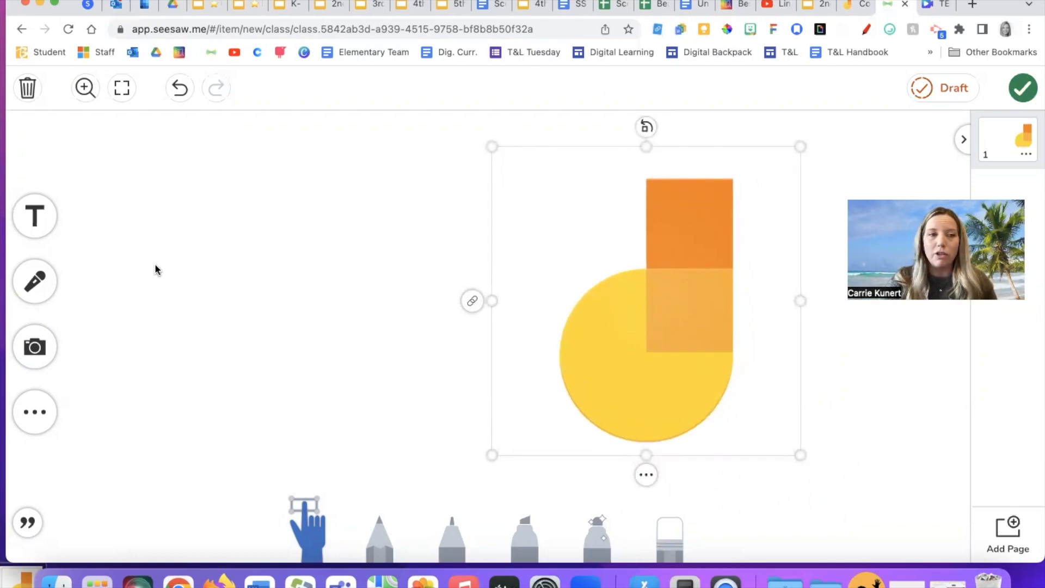
# Step: Add a text label reading "Directions" and place it on the page's upper left, clear of the logo
pyautogui.click(37, 219)
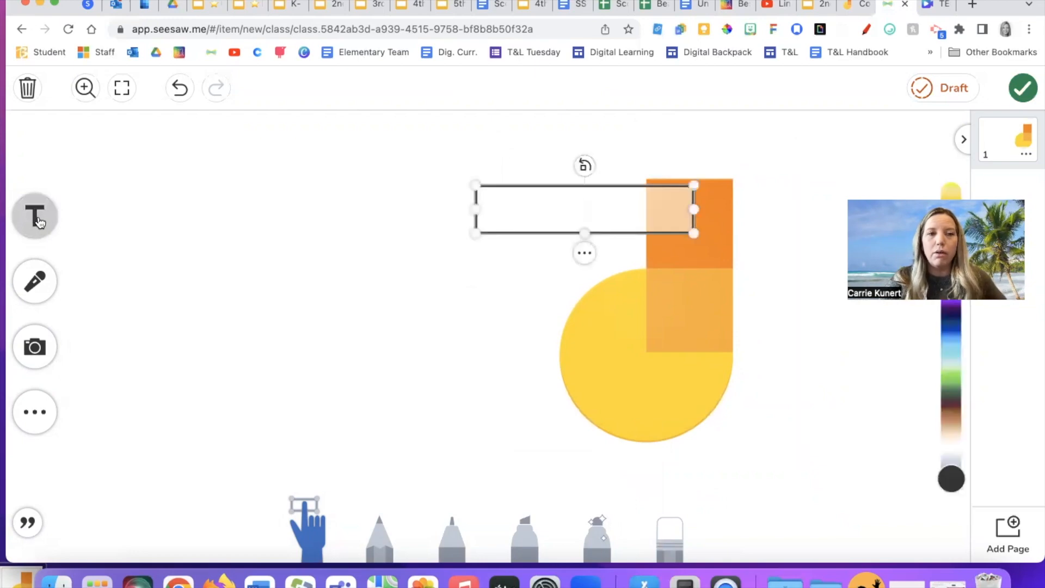
pyautogui.write('Dir')
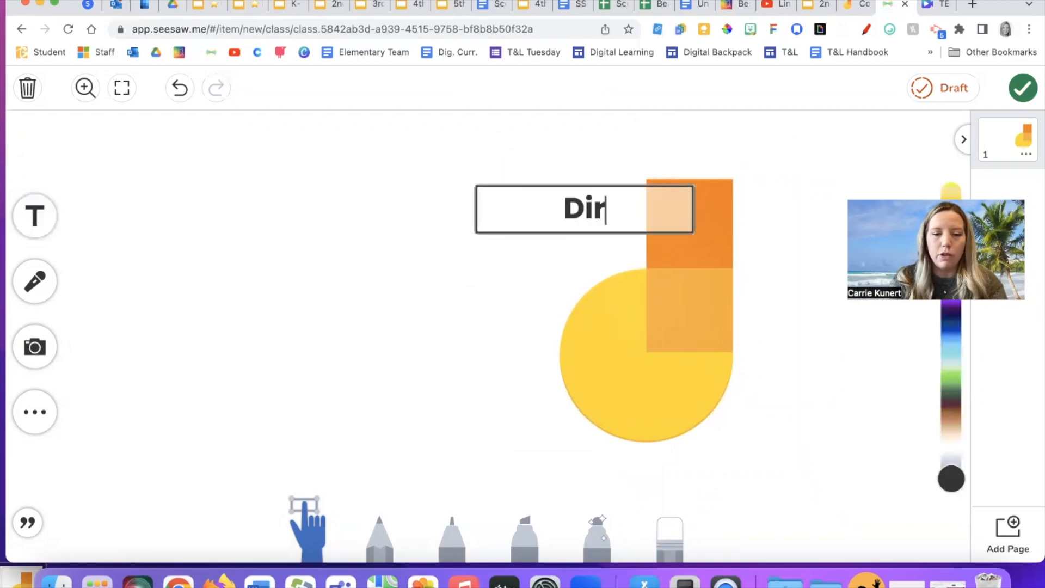
pyautogui.write('ections')
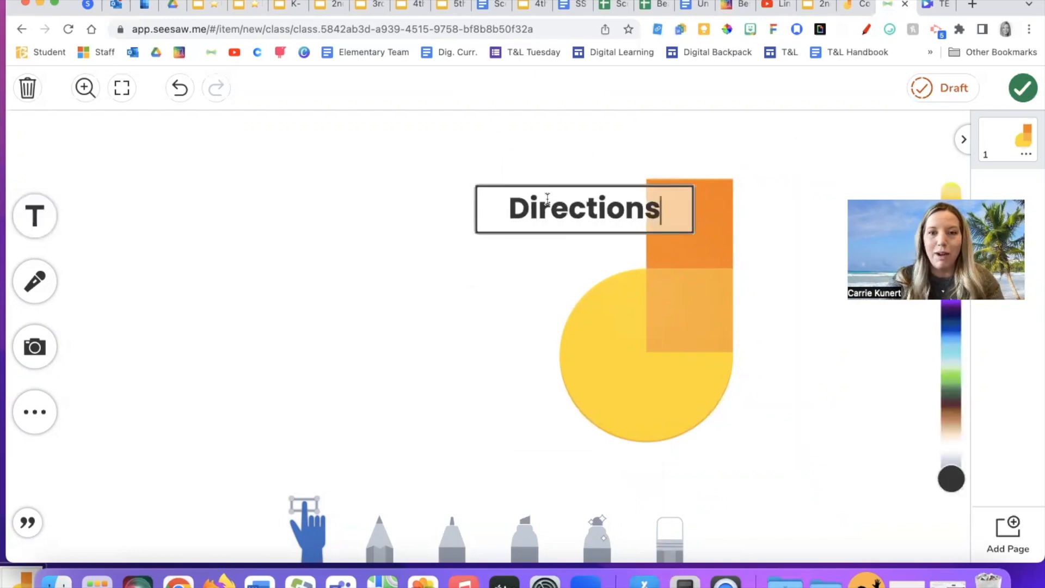
pyautogui.click(404, 217)
pyautogui.moveTo(602, 196); pyautogui.dragTo(281, 197)
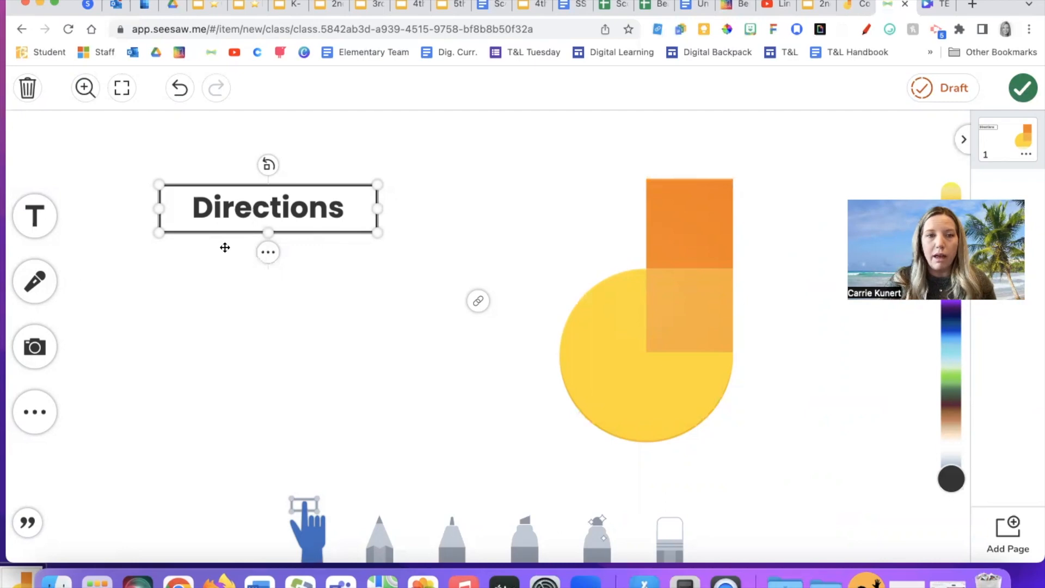
# Step: Finish the drawing and select all students in .test kit for the post
pyautogui.click(1026, 89)
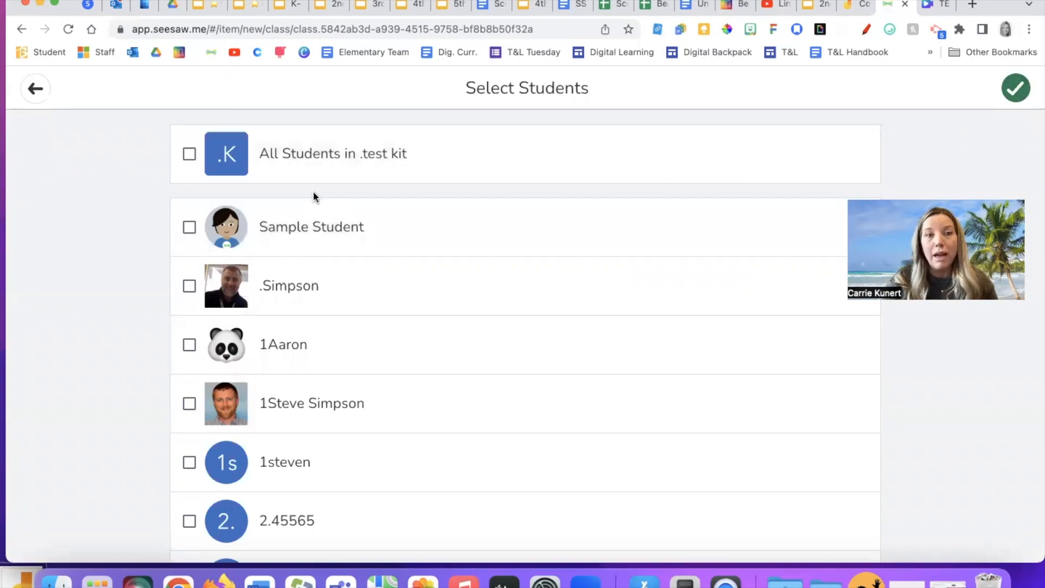
pyautogui.click(189, 155)
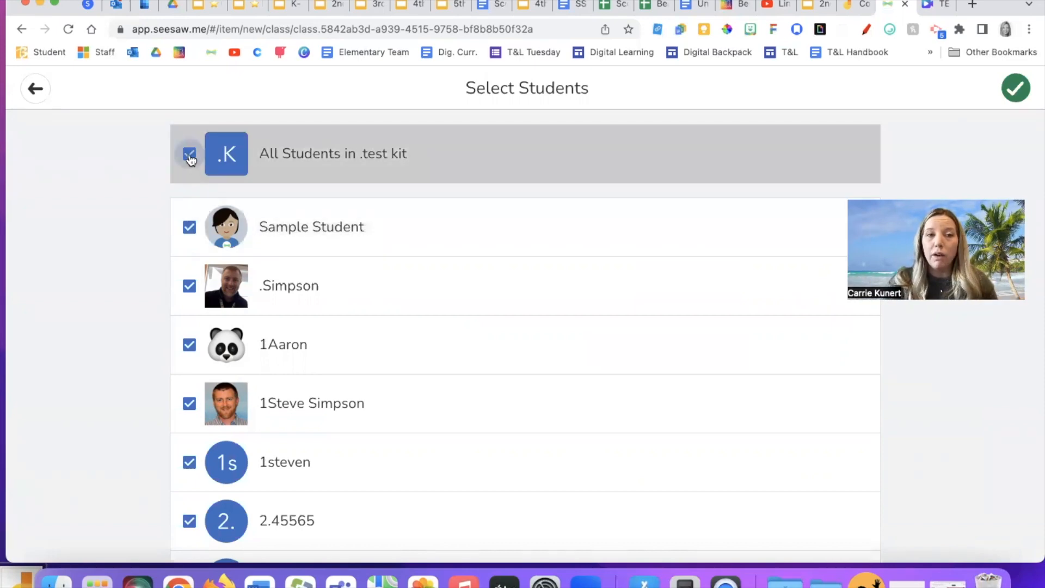
# Step: Try selecting three individual students instead of the whole class, and reselect all students in .test kit
pyautogui.click(189, 155)
pyautogui.click(189, 344)
pyautogui.click(189, 404)
pyautogui.click(190, 520)
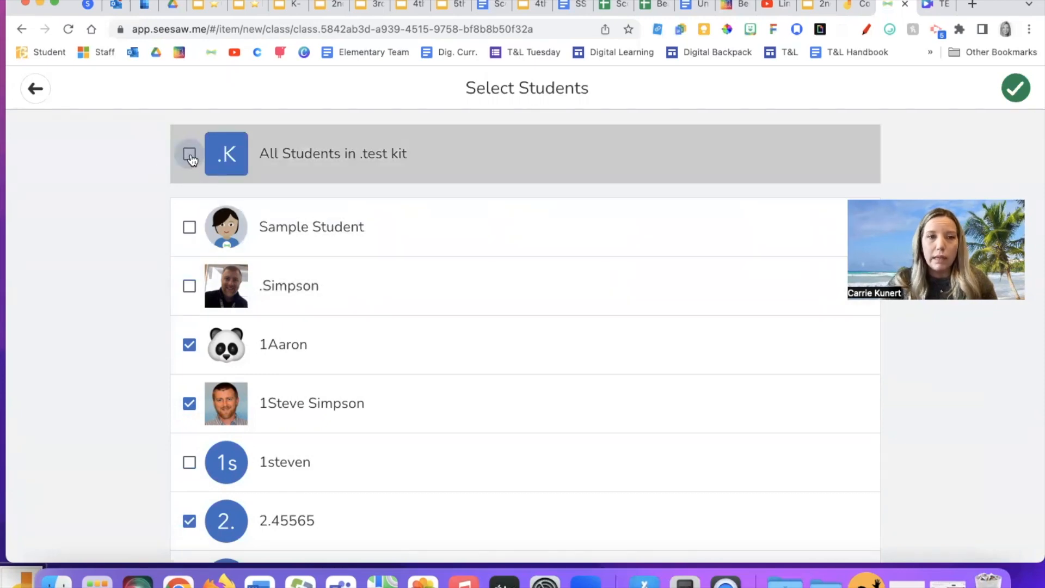
pyautogui.click(189, 155)
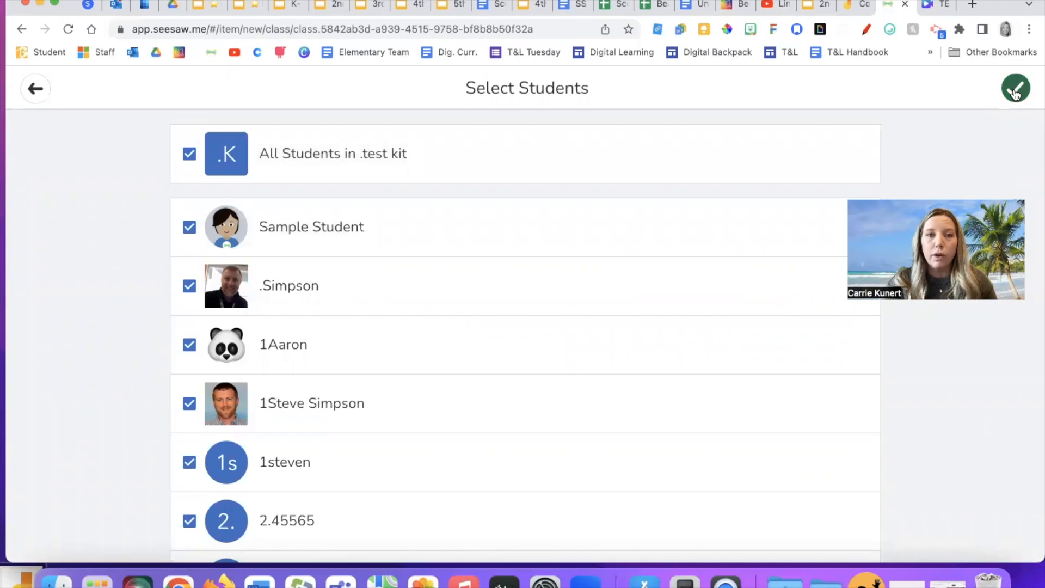
# Step: Confirm the selected students and publish the post in the Jamboard folder
pyautogui.click(1016, 92)
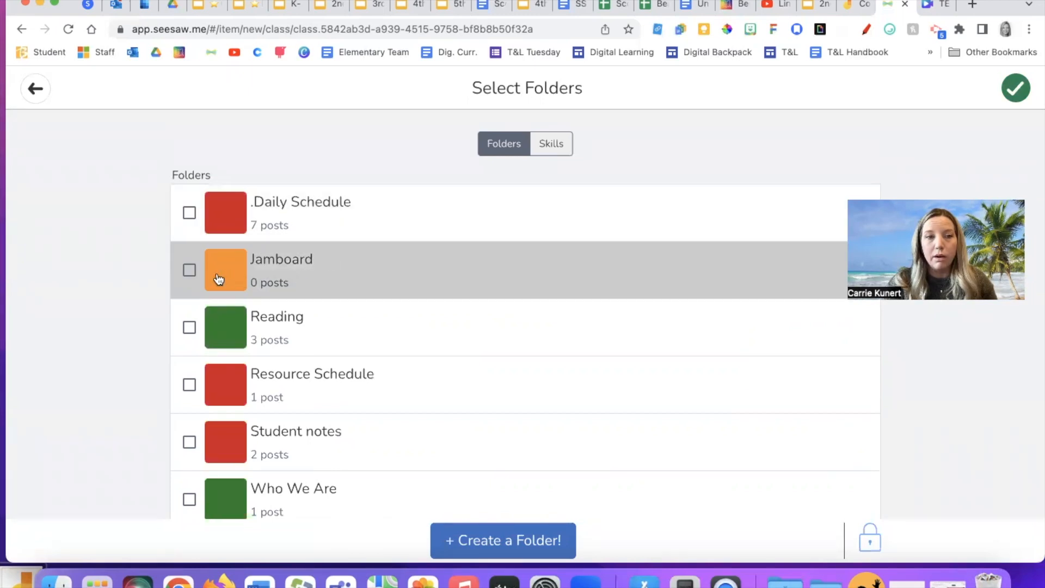
pyautogui.click(304, 270)
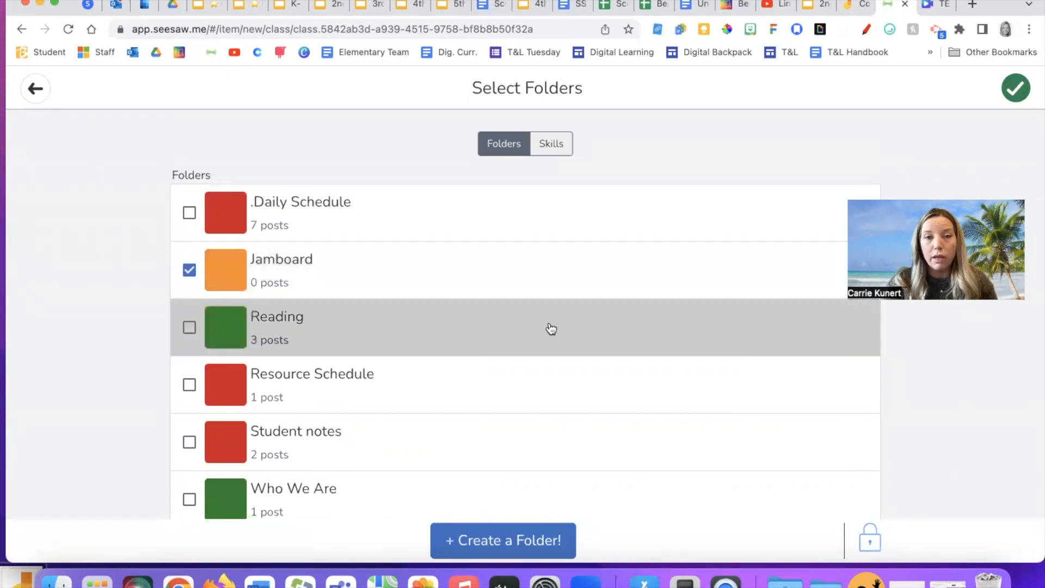
pyautogui.click(1012, 90)
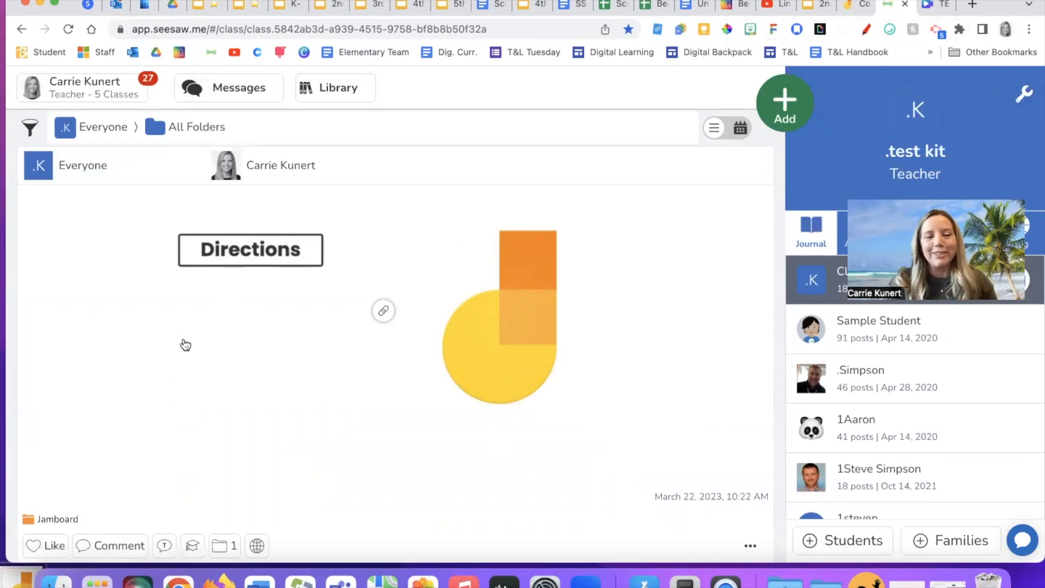
# Step: Open the Jamboard linked in the new post and nudge the named sticky note down into line with its row
pyautogui.click(384, 312)
pyautogui.click(513, 263)
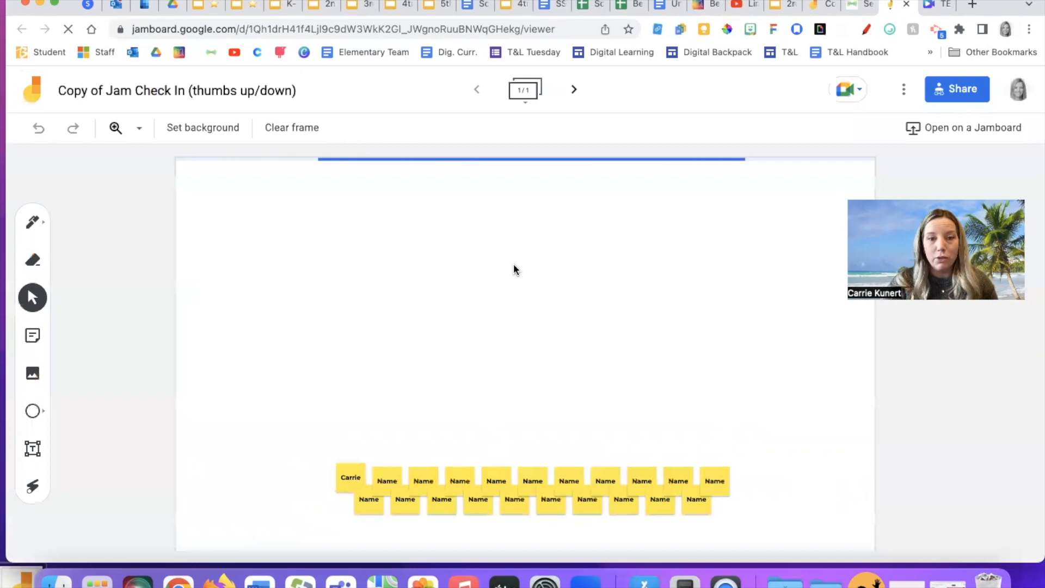
pyautogui.moveTo(348, 479)
pyautogui.mouseDown()
pyautogui.moveTo(333, 417)
pyautogui.moveTo(273, 313)
pyautogui.moveTo(661, 313)
pyautogui.moveTo(658, 305)
pyautogui.moveTo(614, 304)
pyautogui.moveTo(348, 485)
pyautogui.mouseUp()
pyautogui.click(653, 372)
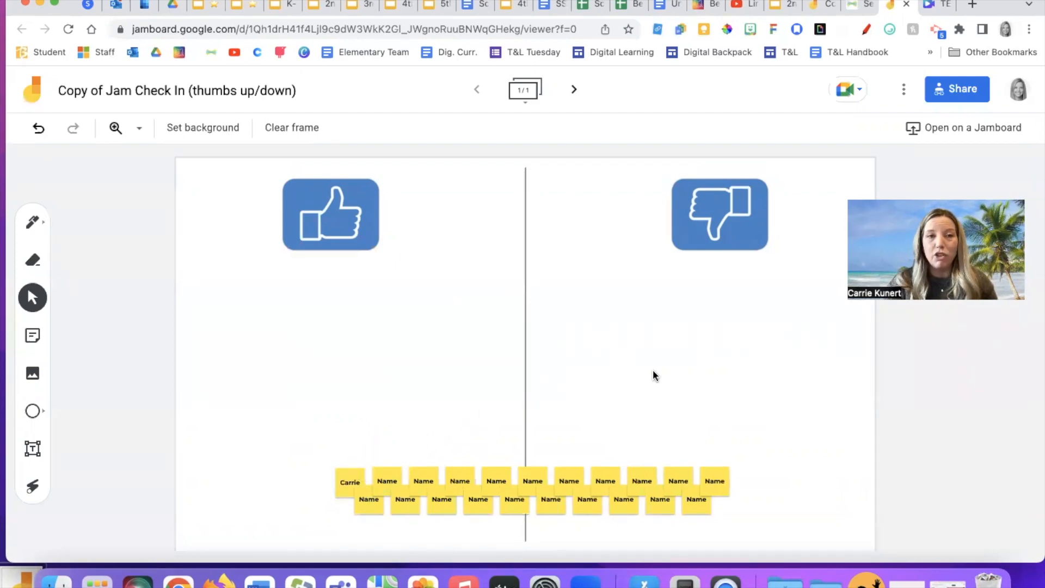